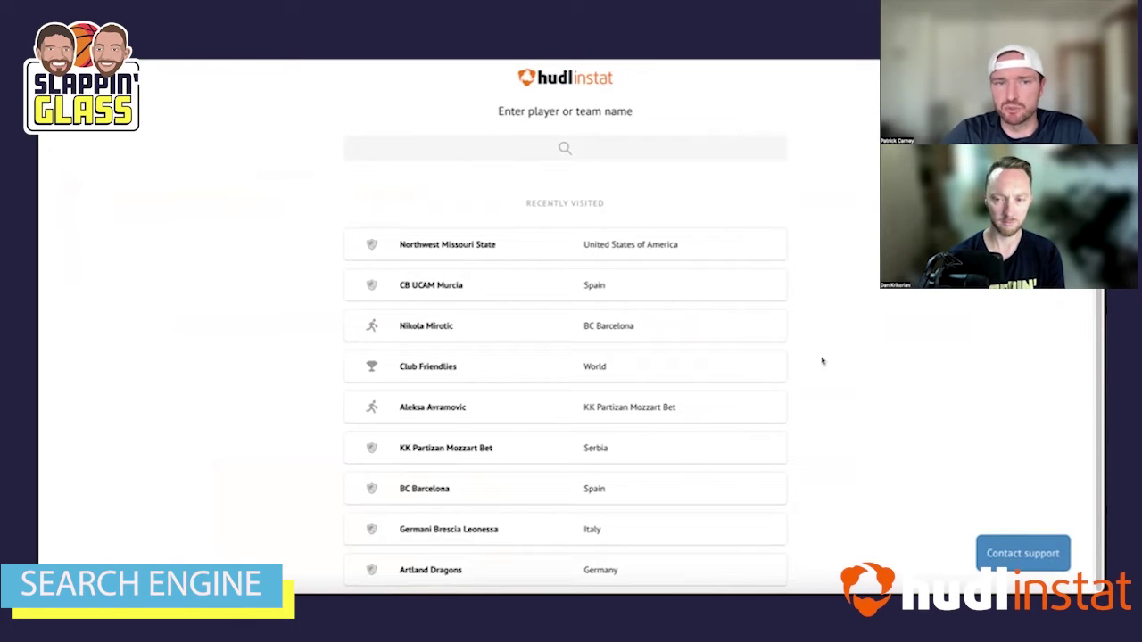
# Search for 'spain' in the player and team search box
pyautogui.write('spain')
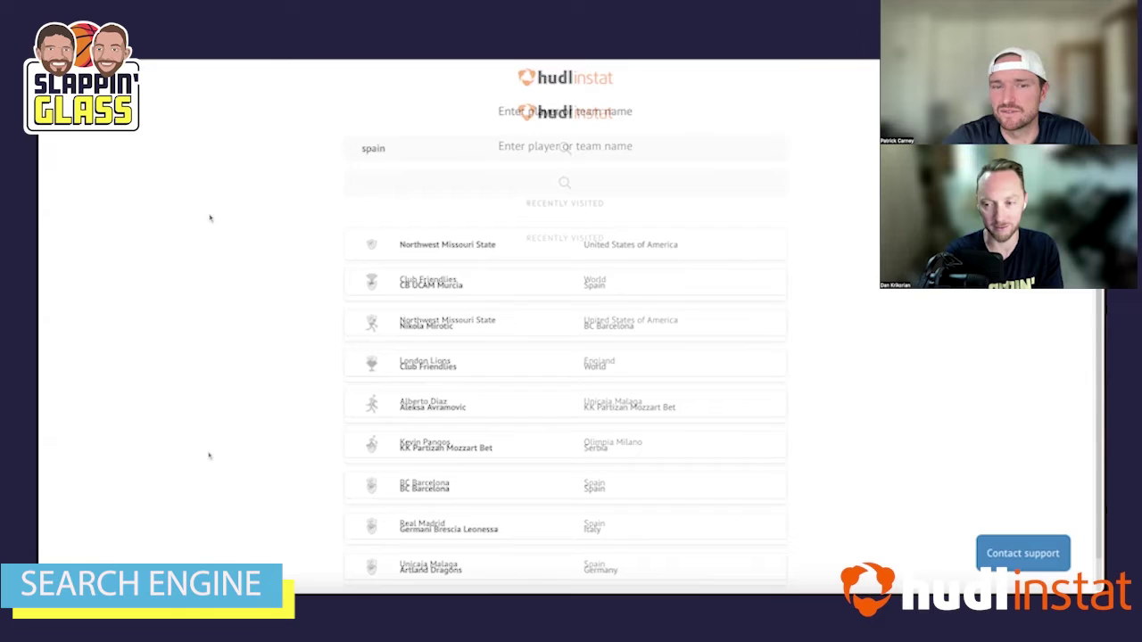
pyautogui.click(427, 182)
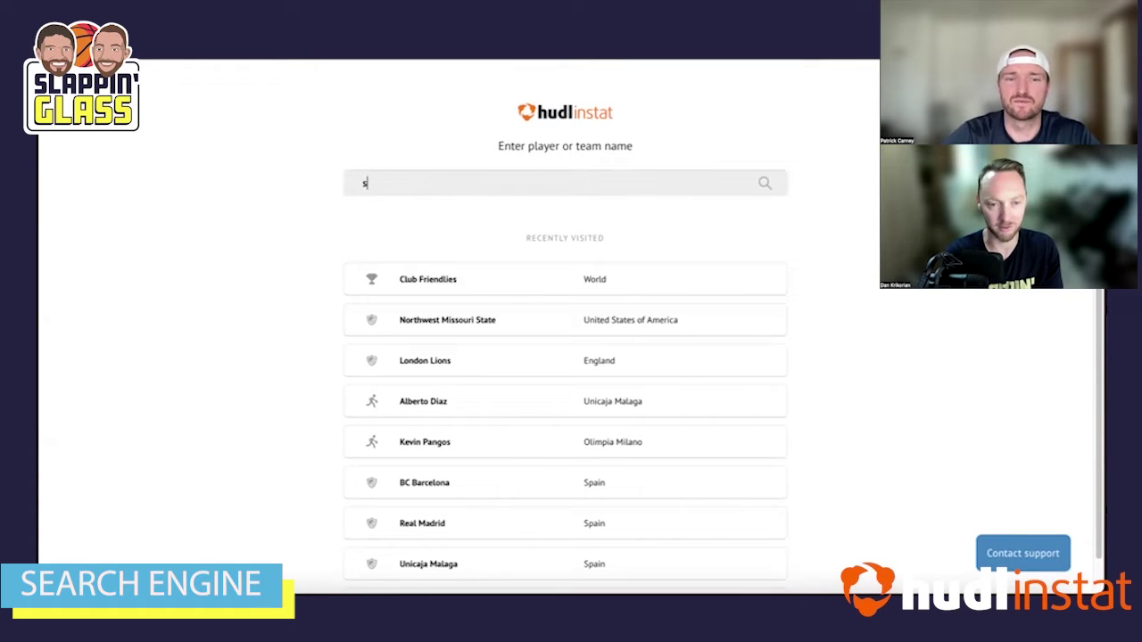
pyautogui.write('spain')
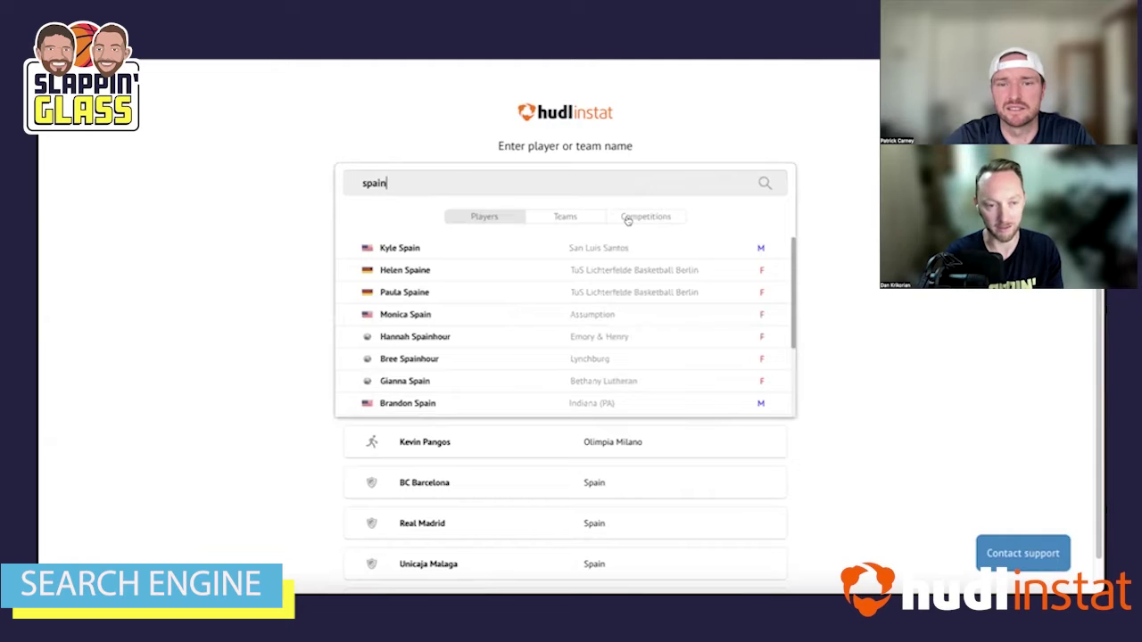
# Review the matching competitions and teams, then switch to the spain player results
pyautogui.click(627, 219)
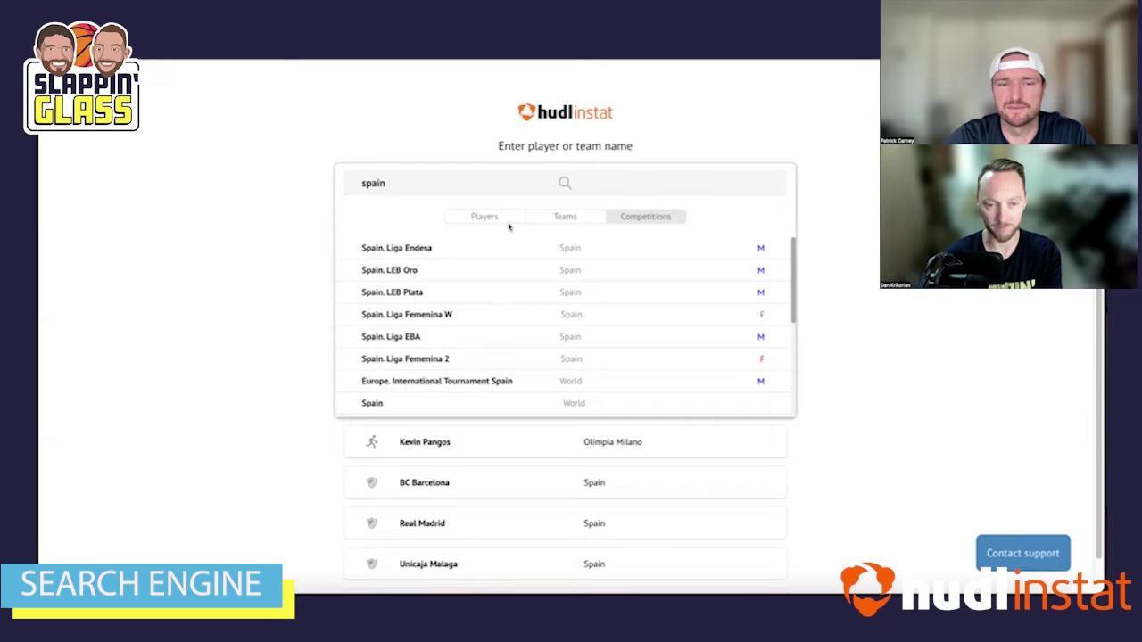
pyautogui.click(537, 219)
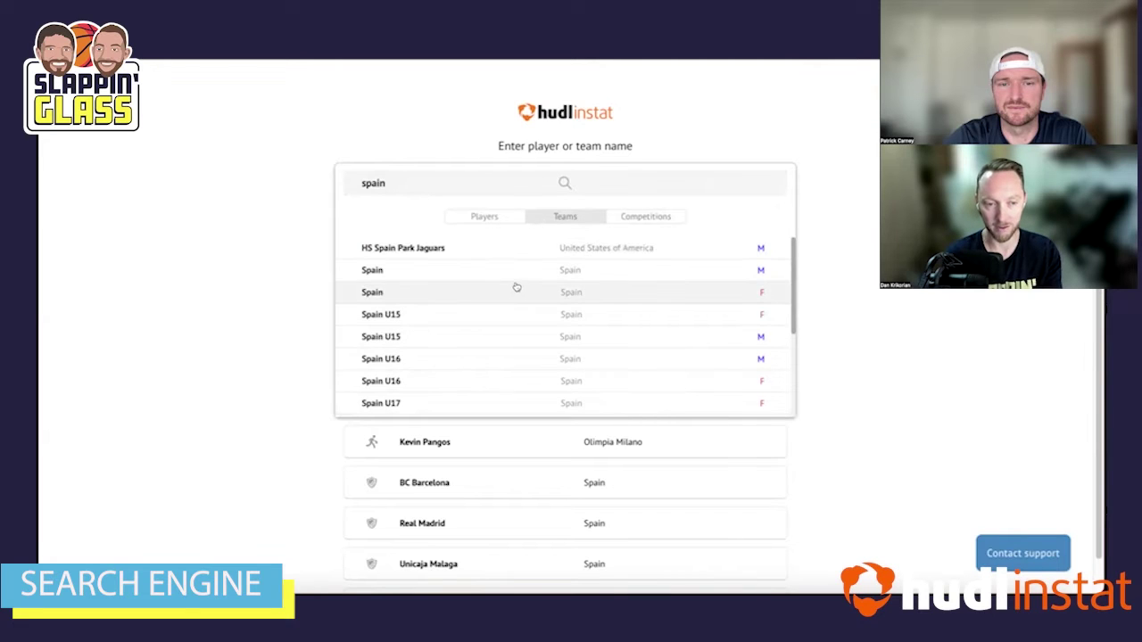
pyautogui.scroll(-1, 514, 288)
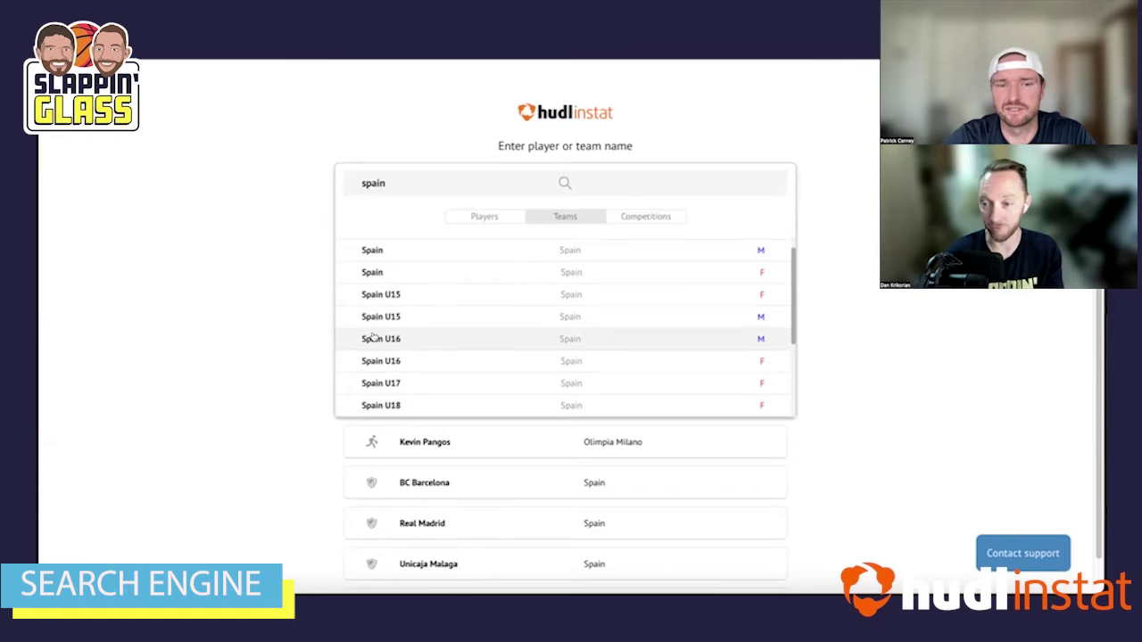
pyautogui.scroll(-3, 378, 336)
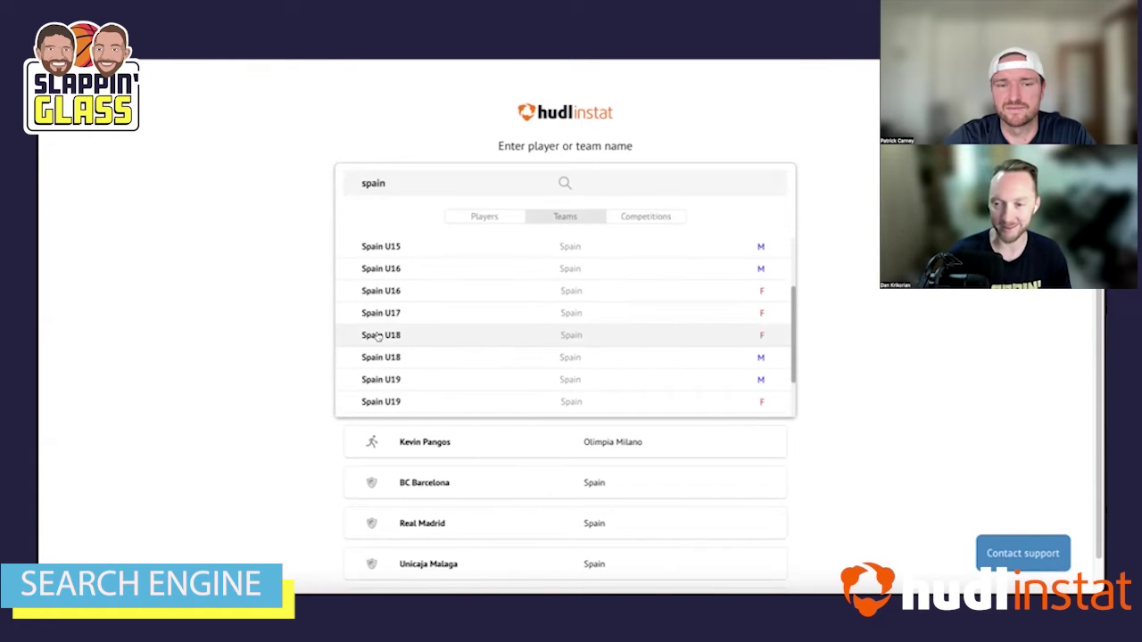
pyautogui.scroll(1, 378, 335)
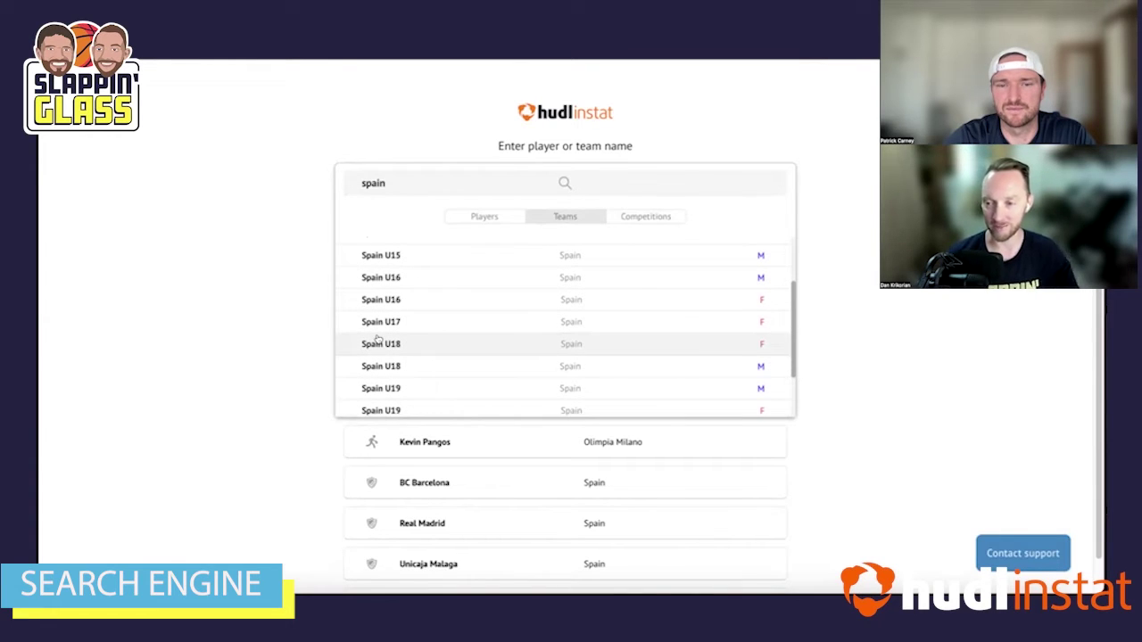
pyautogui.scroll(1, 378, 337)
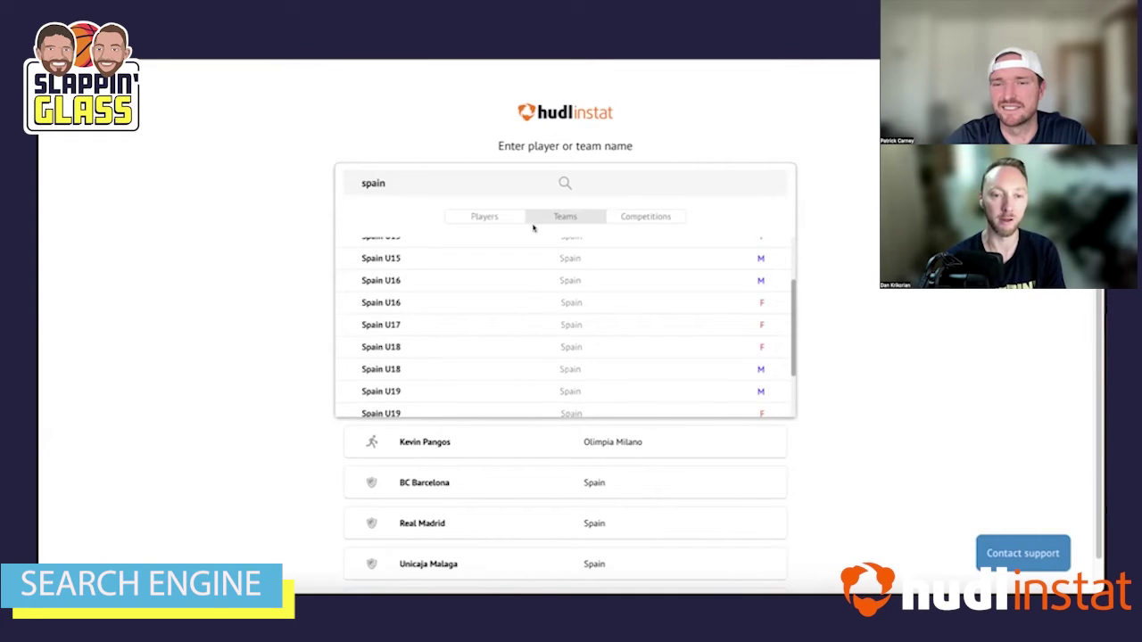
pyautogui.click(464, 219)
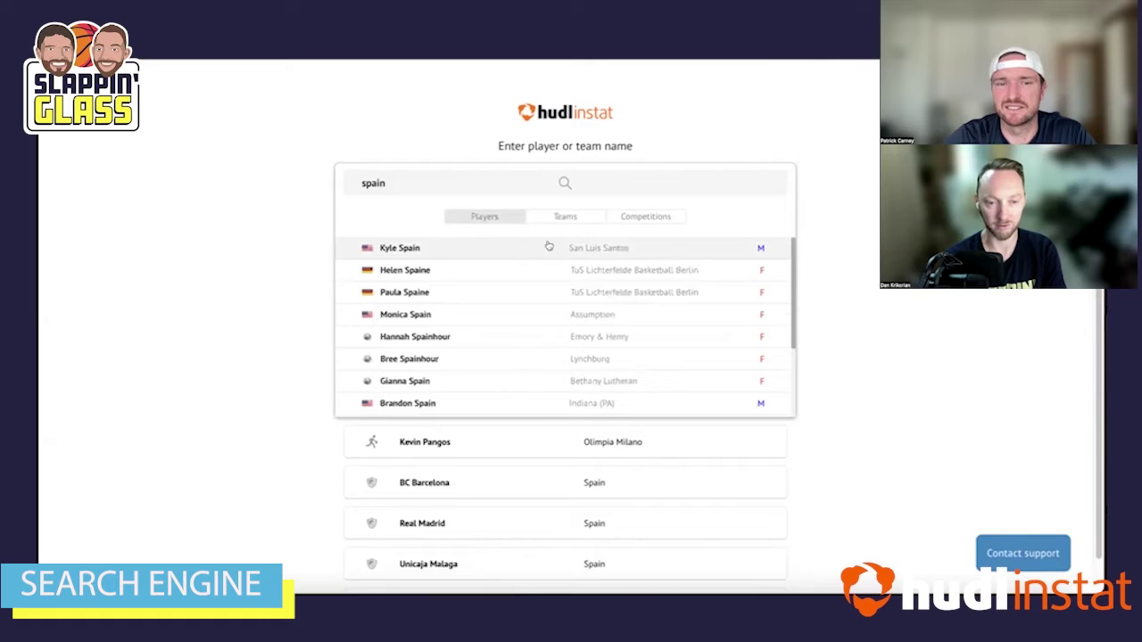
pyautogui.click(356, 181)
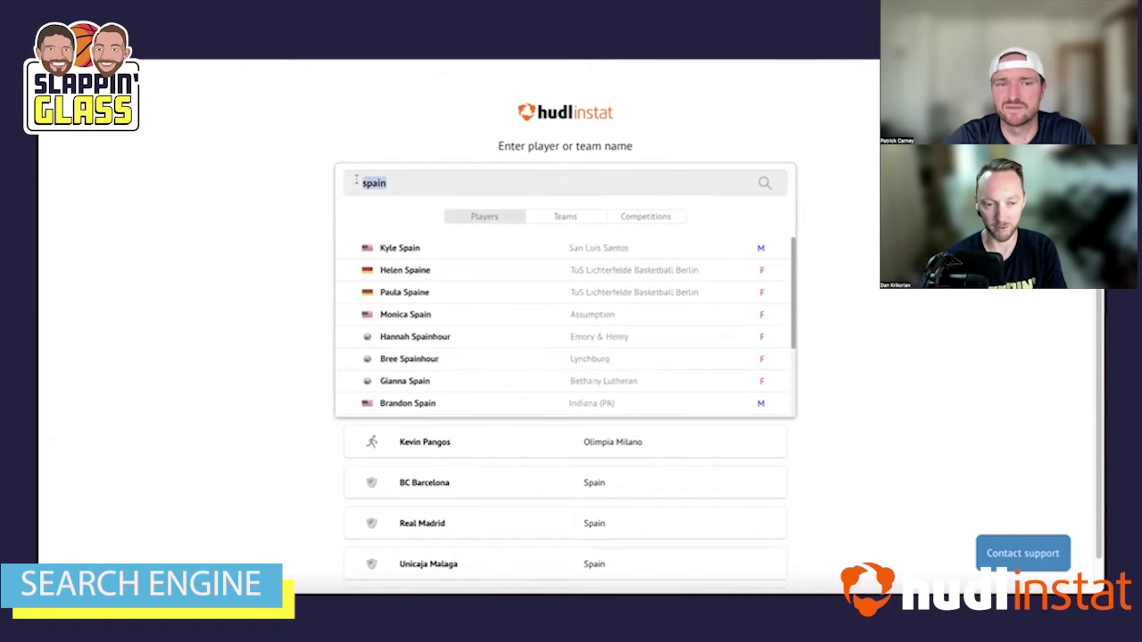
# Search 'Kevin pangos', dismiss the suggestions, and open Club Friendlies from Recently Visited
pyautogui.write('Kevin pangos')
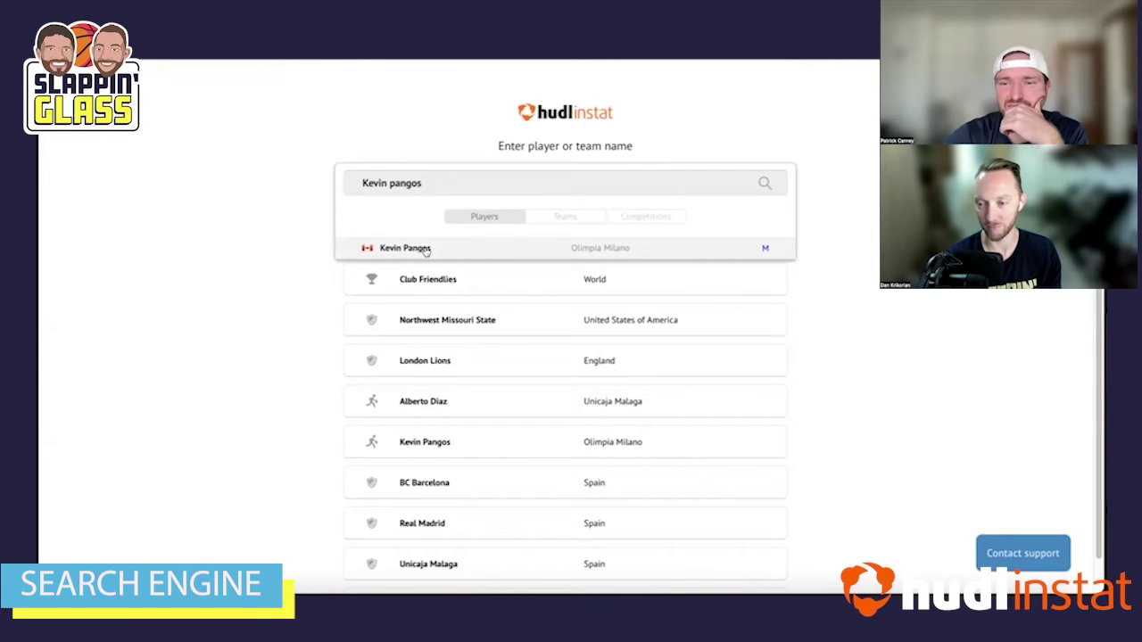
pyautogui.click(209, 276)
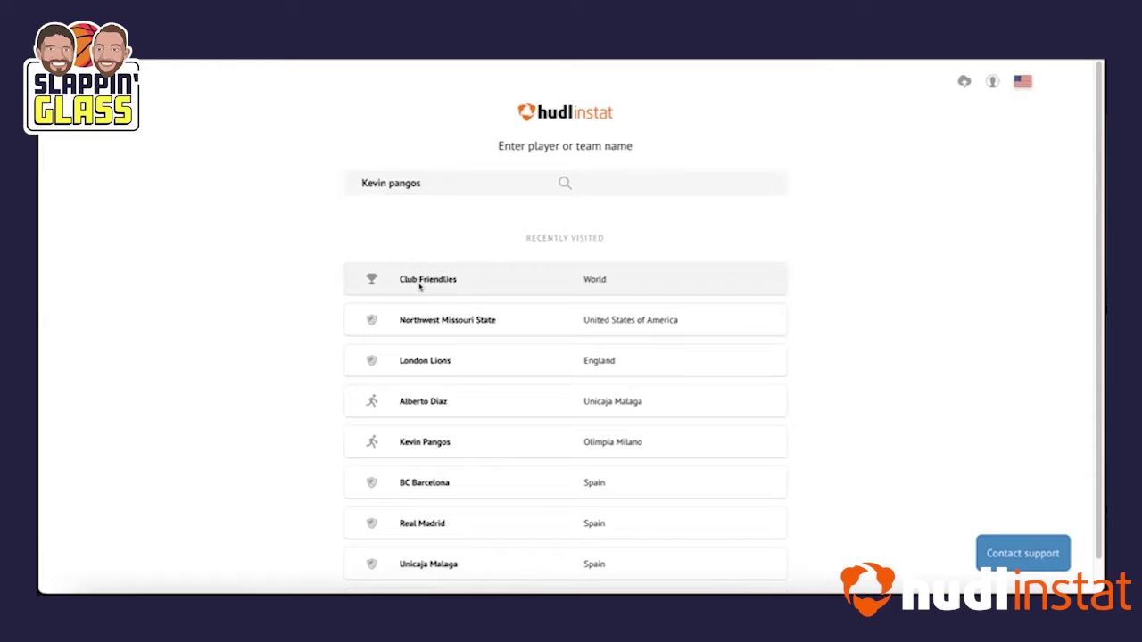
pyautogui.click(420, 284)
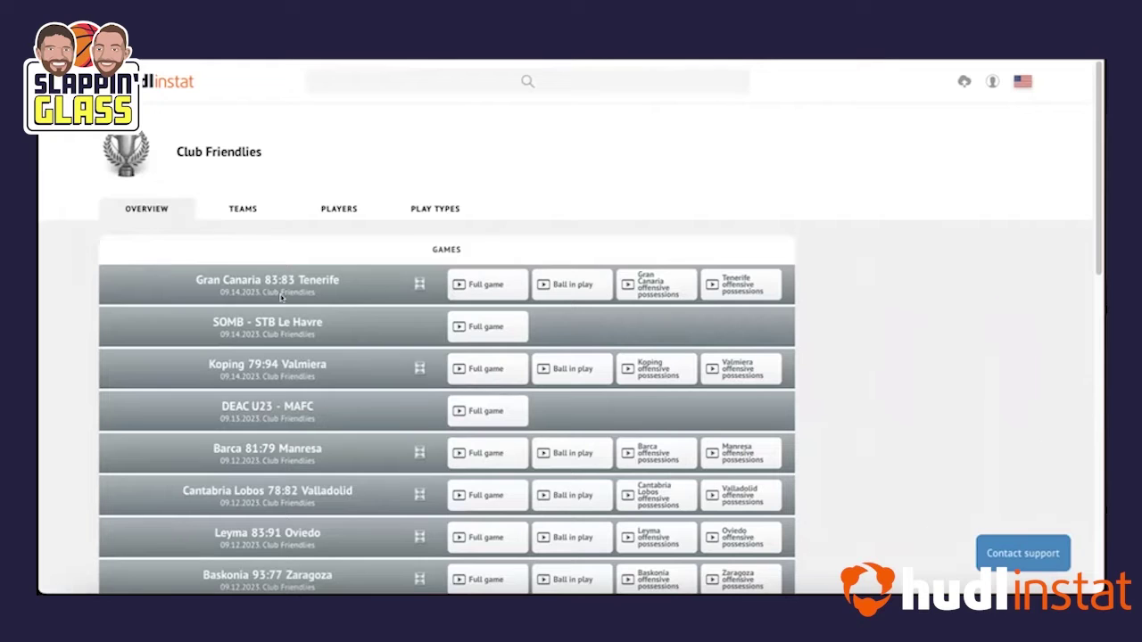
# Play the full Gran Canaria vs Tenerife game, skip ahead, and pause at 1:39 of the 1st quarter
pyautogui.click(467, 289)
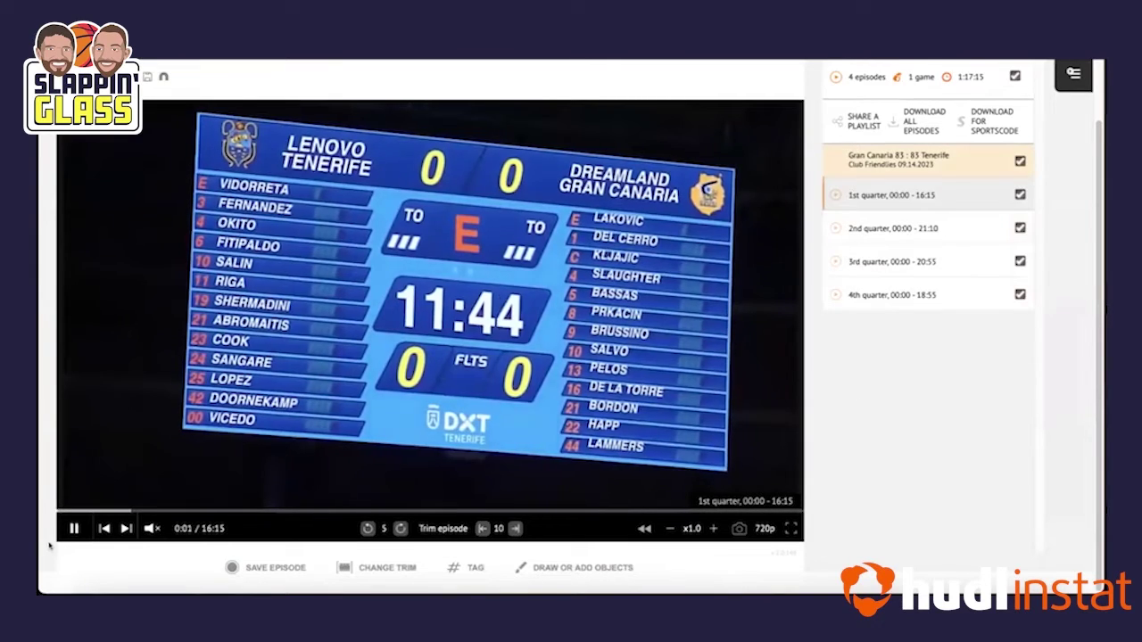
pyautogui.click(119, 510)
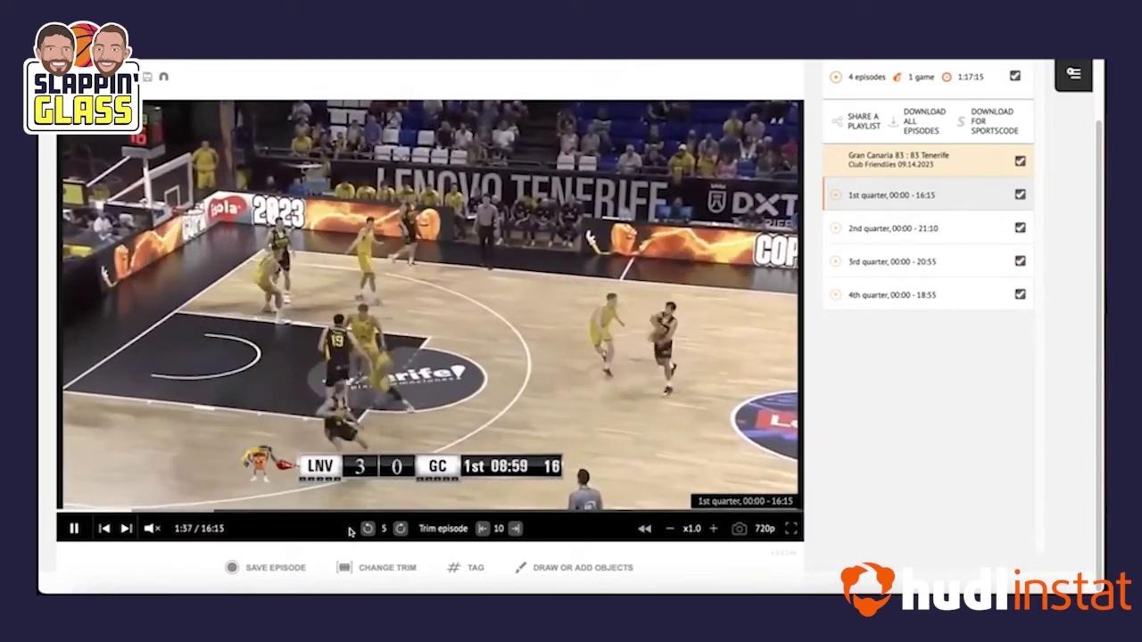
pyautogui.click(75, 528)
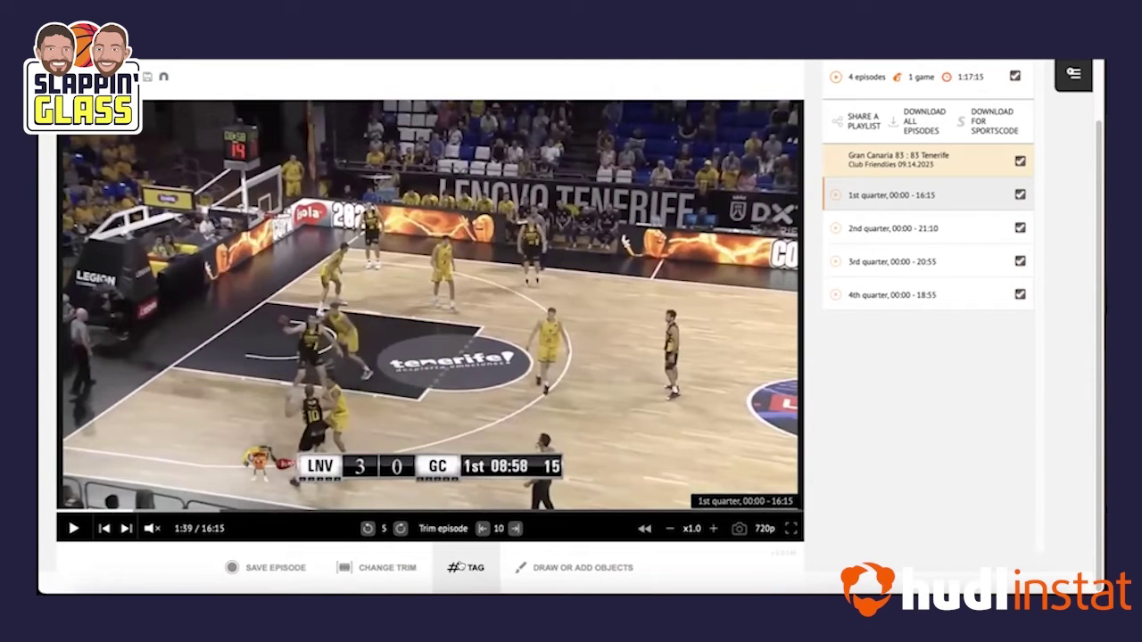
# Open the tag grid, go full screen, start a custom tag, then discard the Add tag form
pyautogui.click(457, 566)
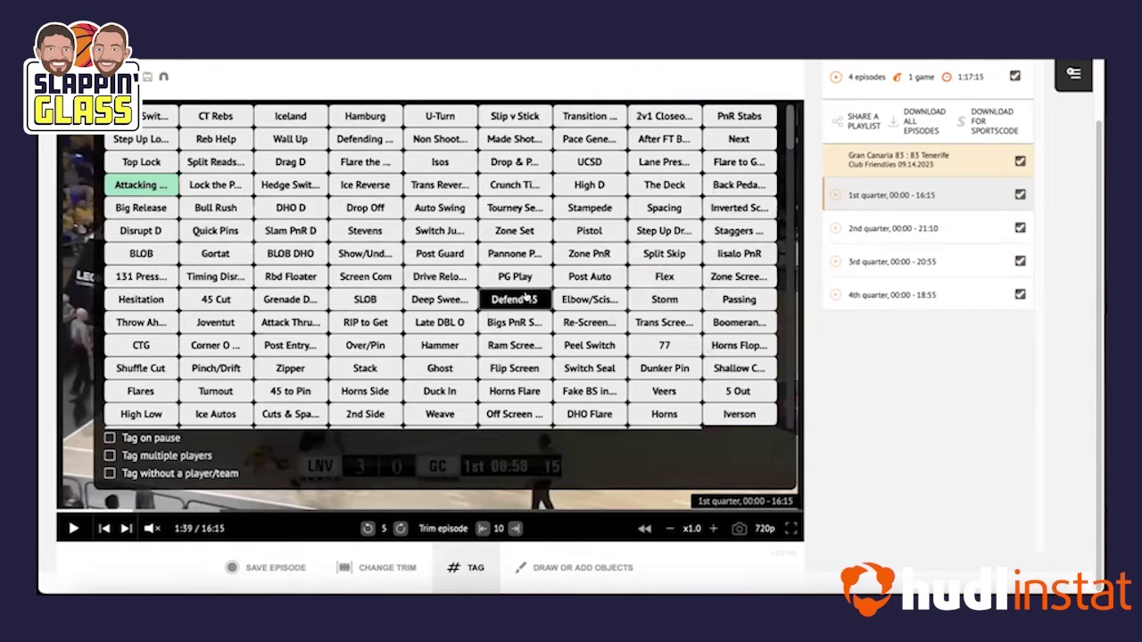
pyautogui.scroll(-2, 517, 299)
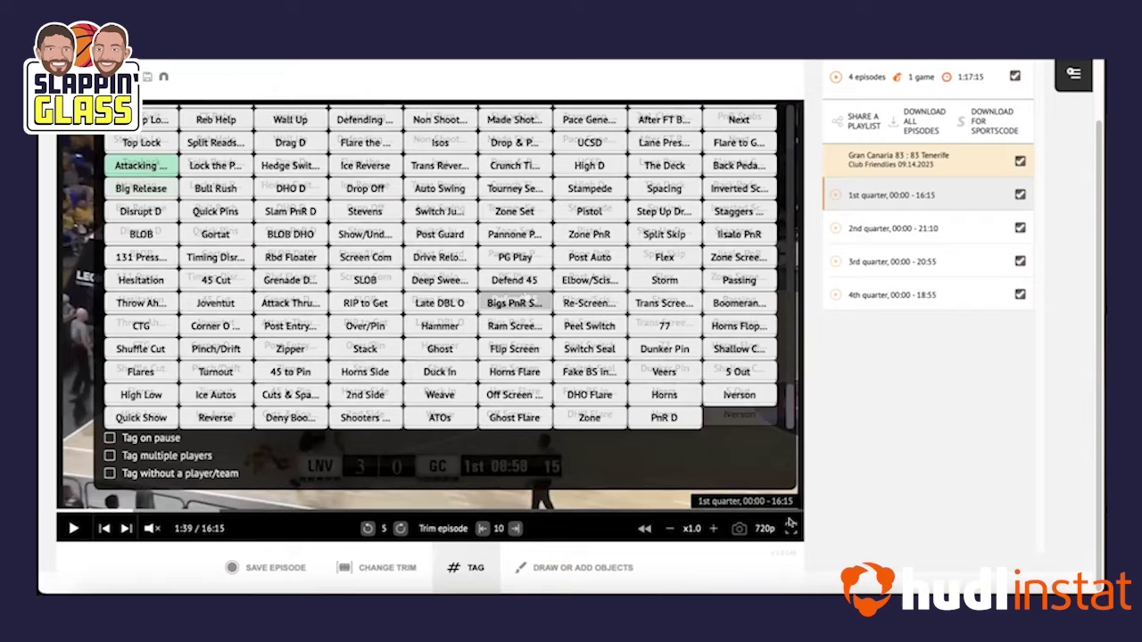
pyautogui.click(790, 529)
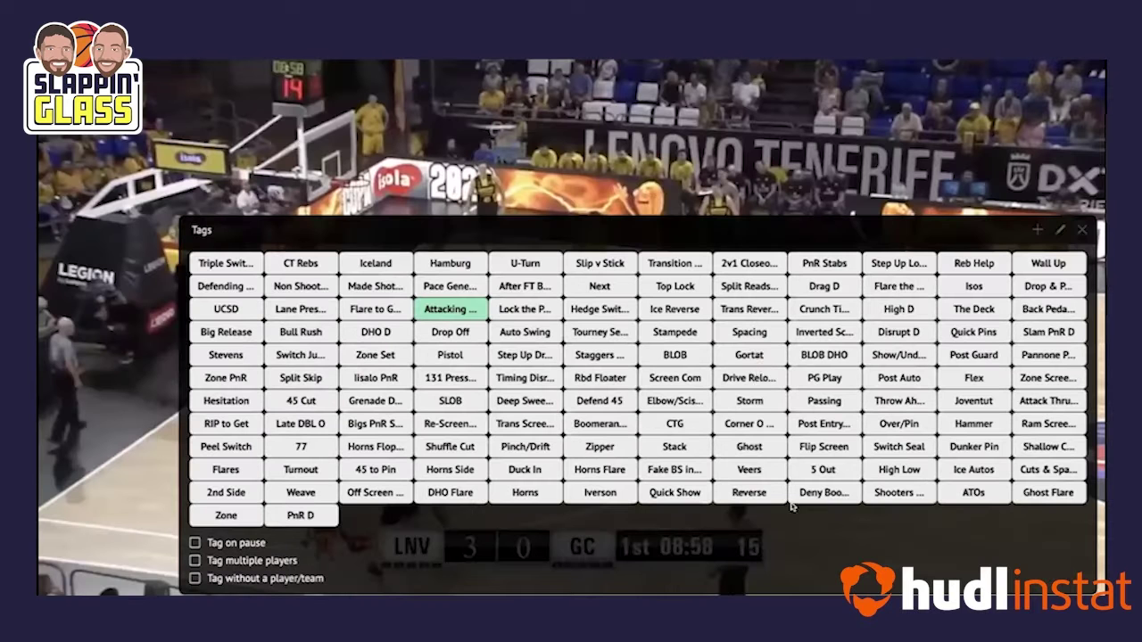
pyautogui.click(1035, 230)
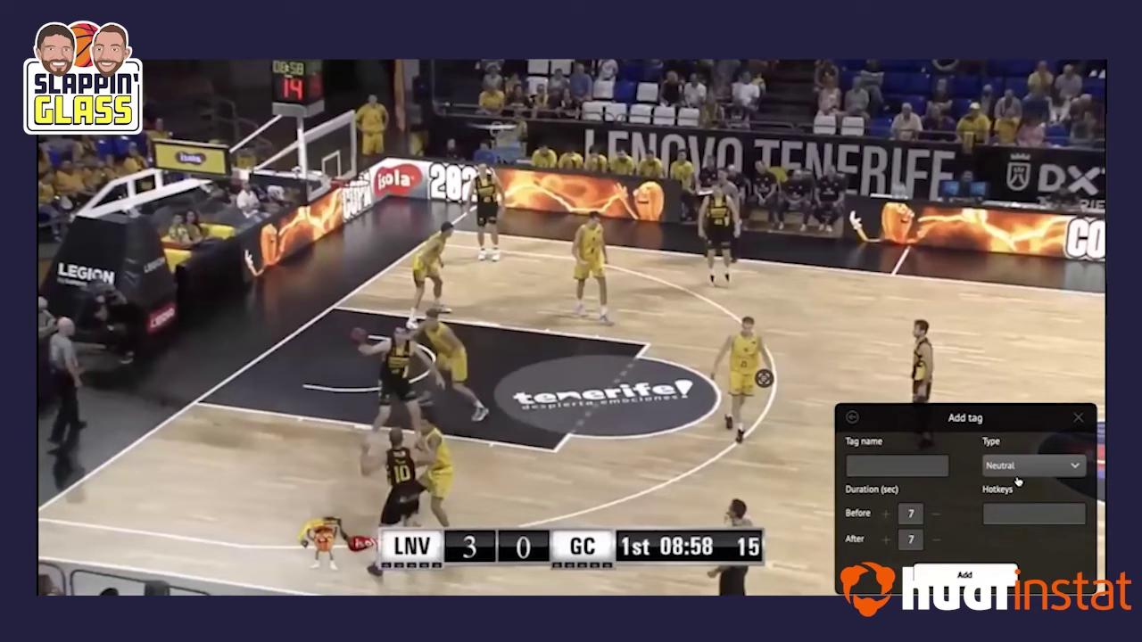
pyautogui.click(1078, 418)
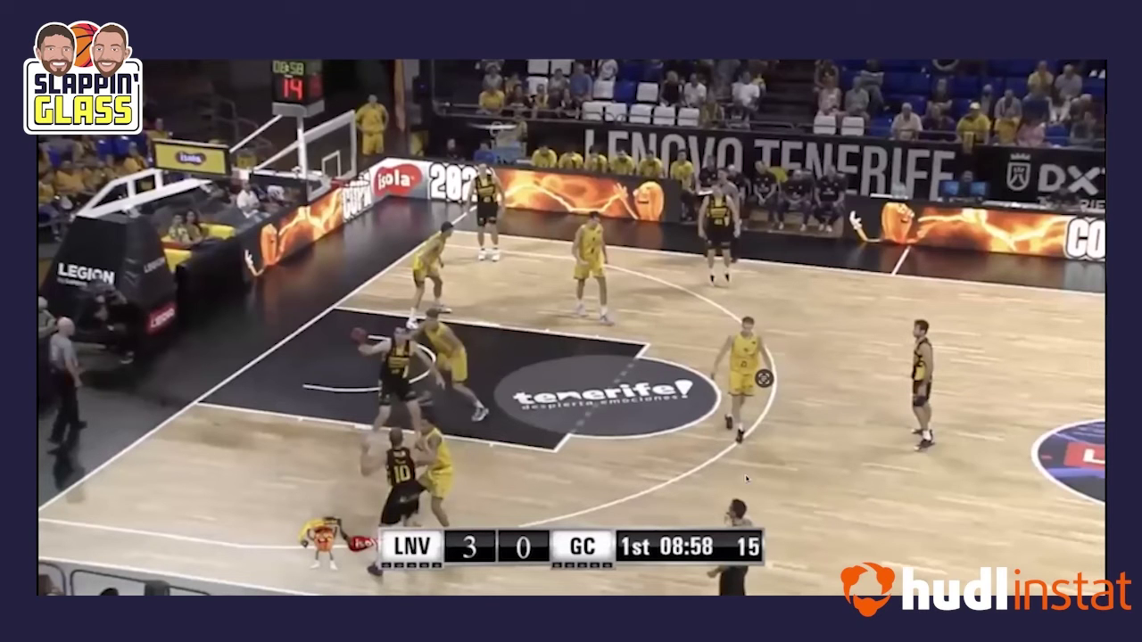
# Exit full screen and go to the My Tags page from the profile menu
pyautogui.press('Escape')
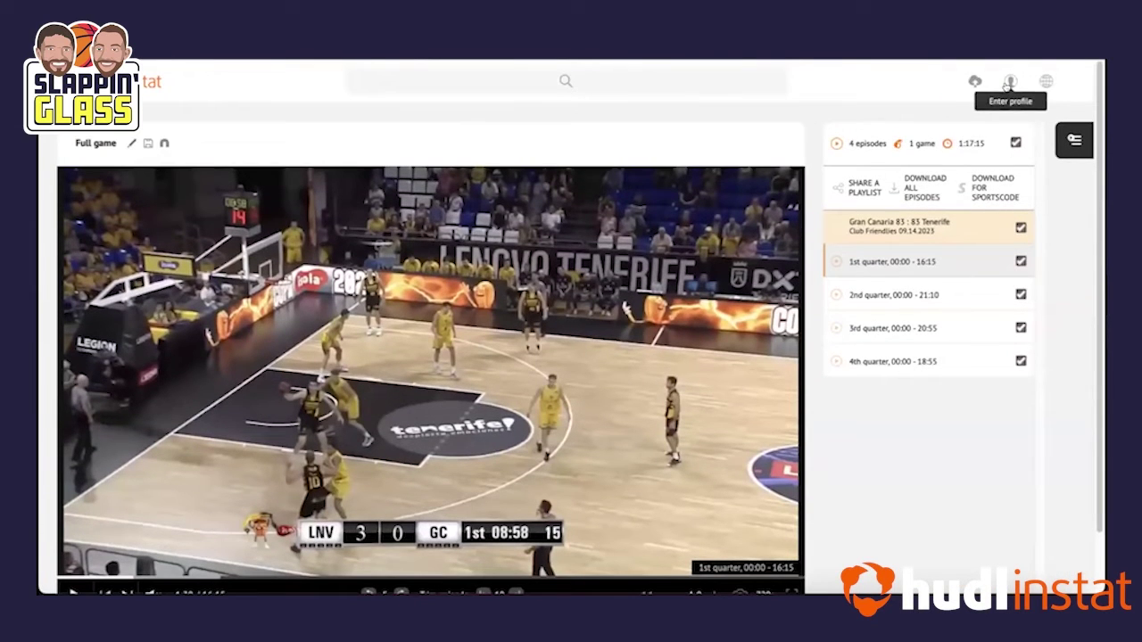
pyautogui.click(1009, 82)
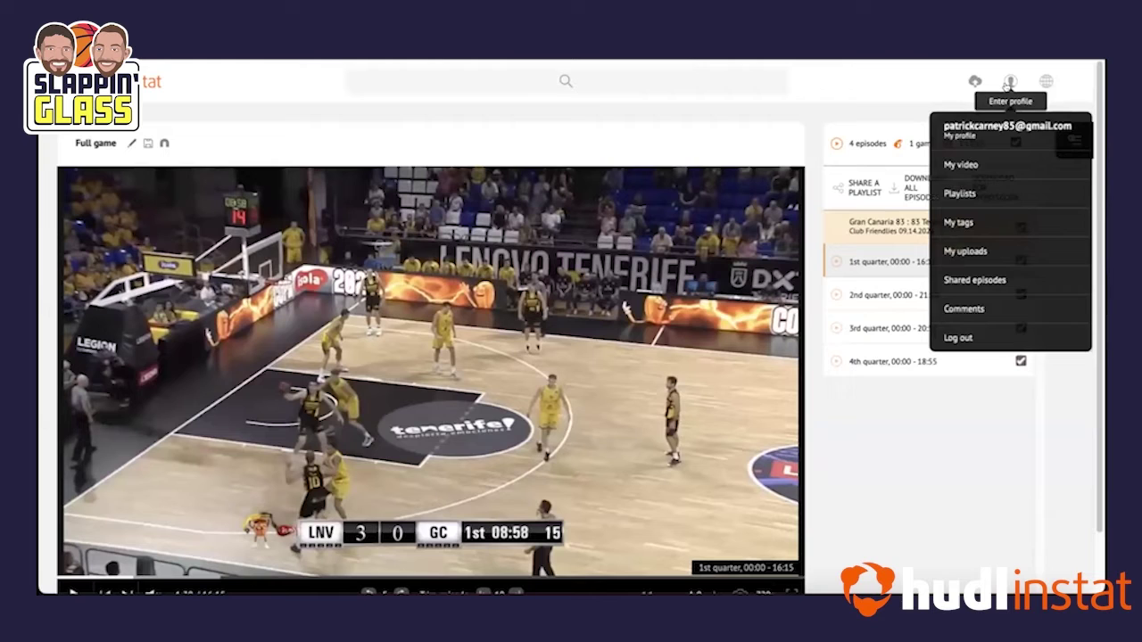
pyautogui.click(969, 223)
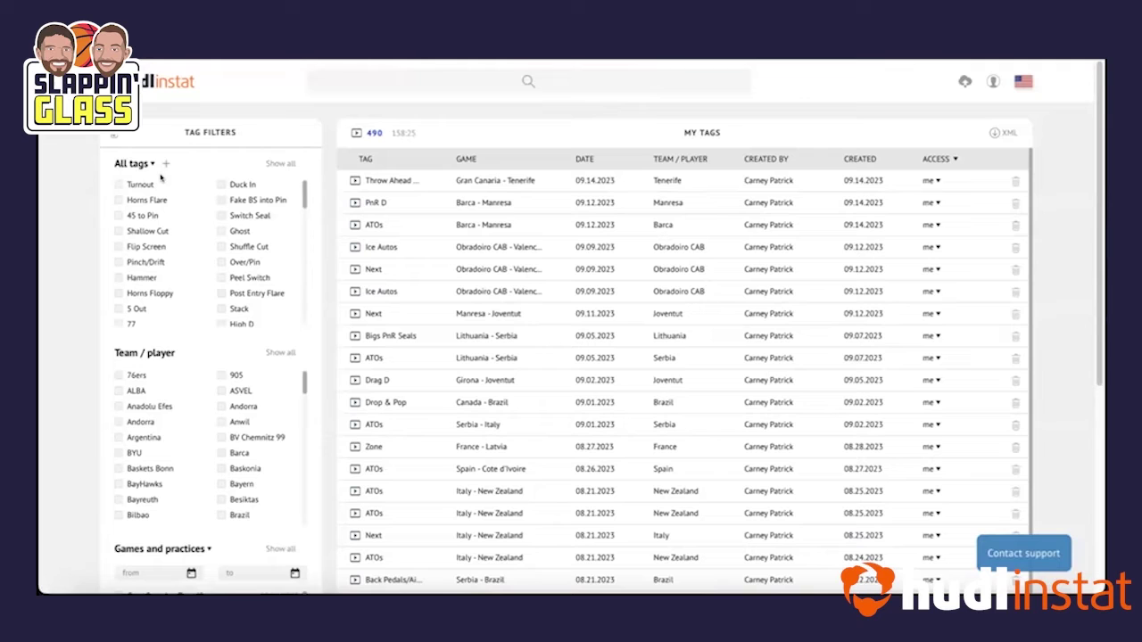
# Filter My Tags to the ATOs tag, then preview and close the Barca - Manresa clip
pyautogui.scroll(-1, 159, 415)
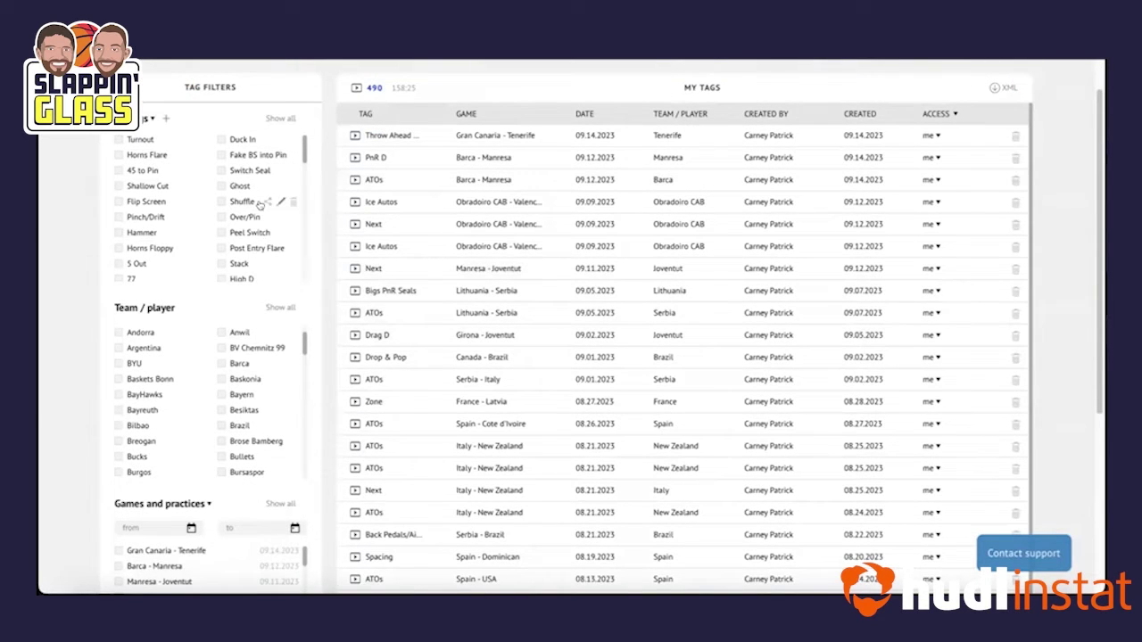
pyautogui.scroll(-3, 188, 219)
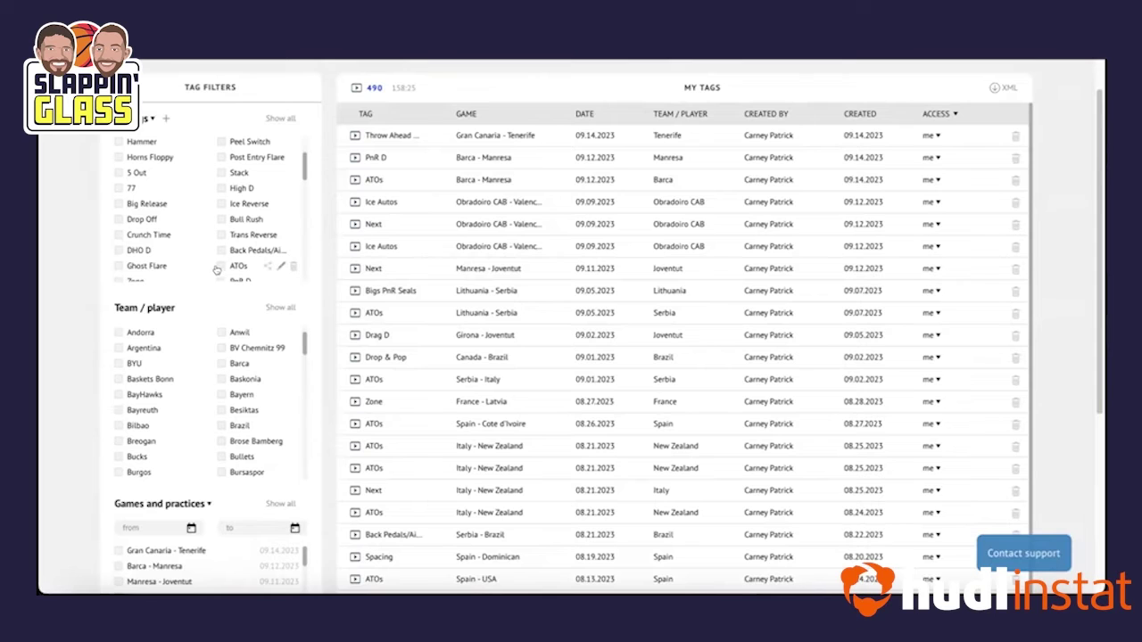
pyautogui.click(220, 267)
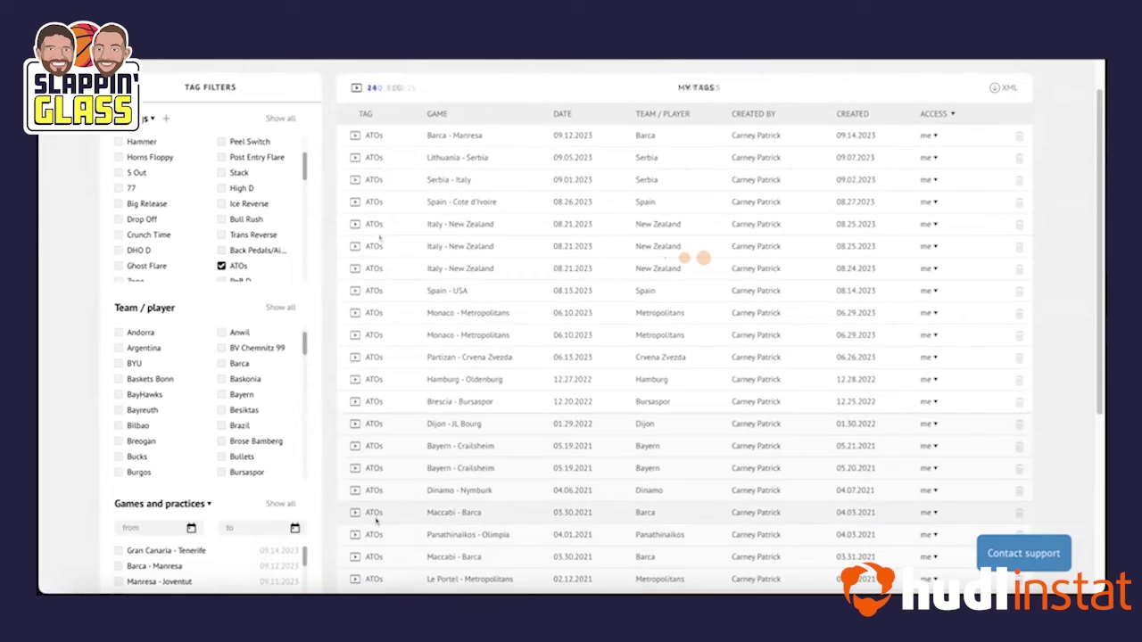
pyautogui.click(353, 137)
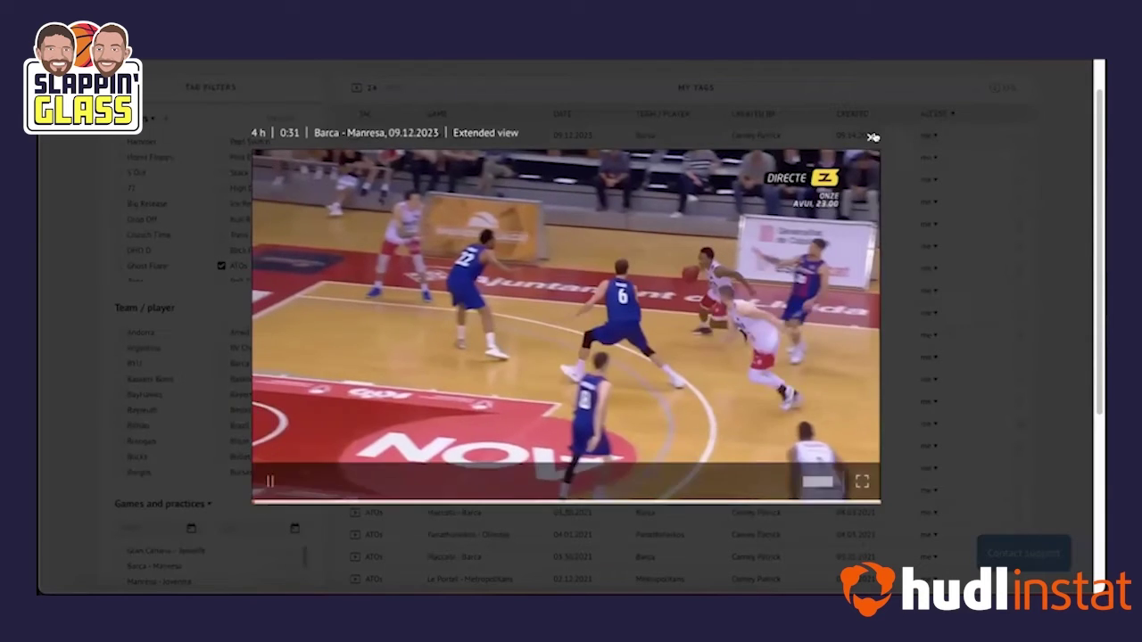
pyautogui.click(869, 136)
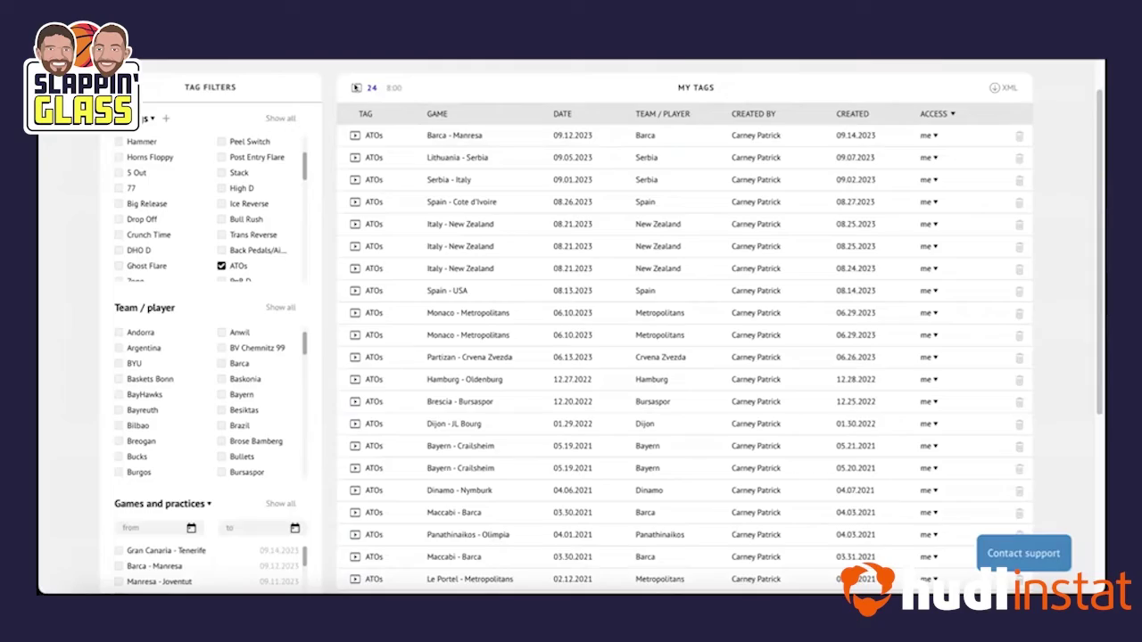
# Play the ATOs tags as a playlist, create an 'ATO' folder, and drag two episodes onto it
pyautogui.click(357, 88)
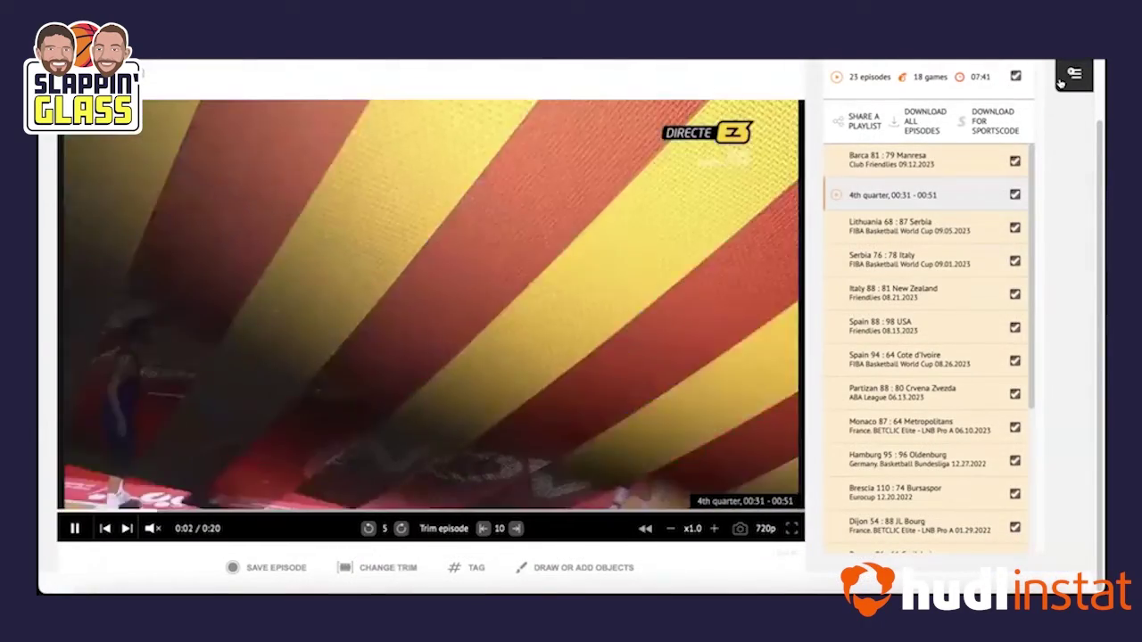
pyautogui.click(1071, 141)
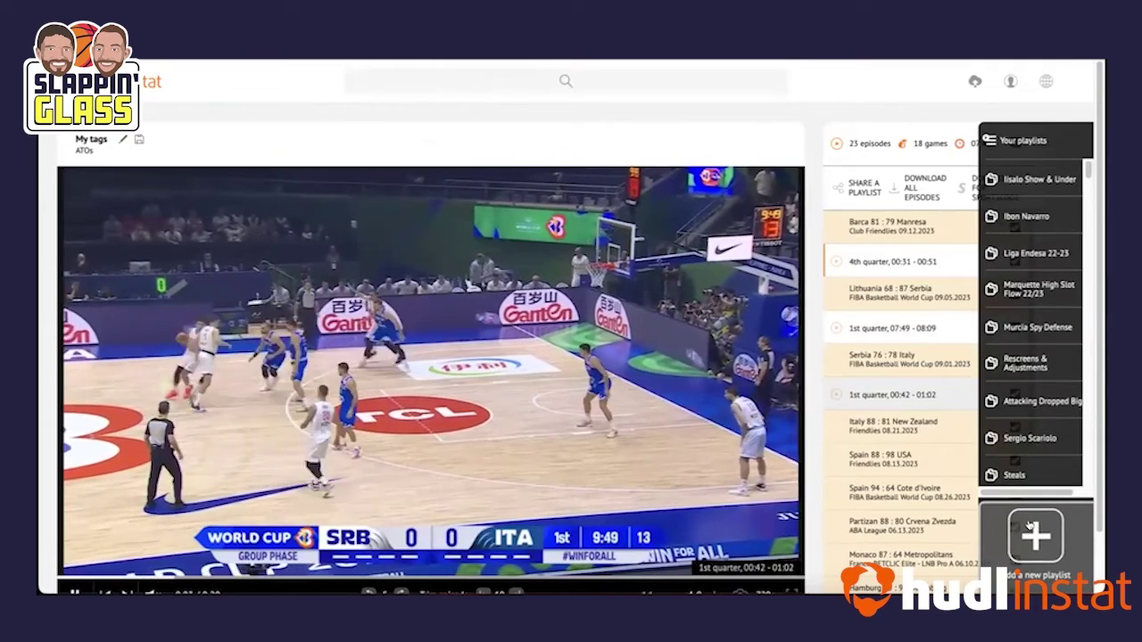
pyautogui.click(1031, 534)
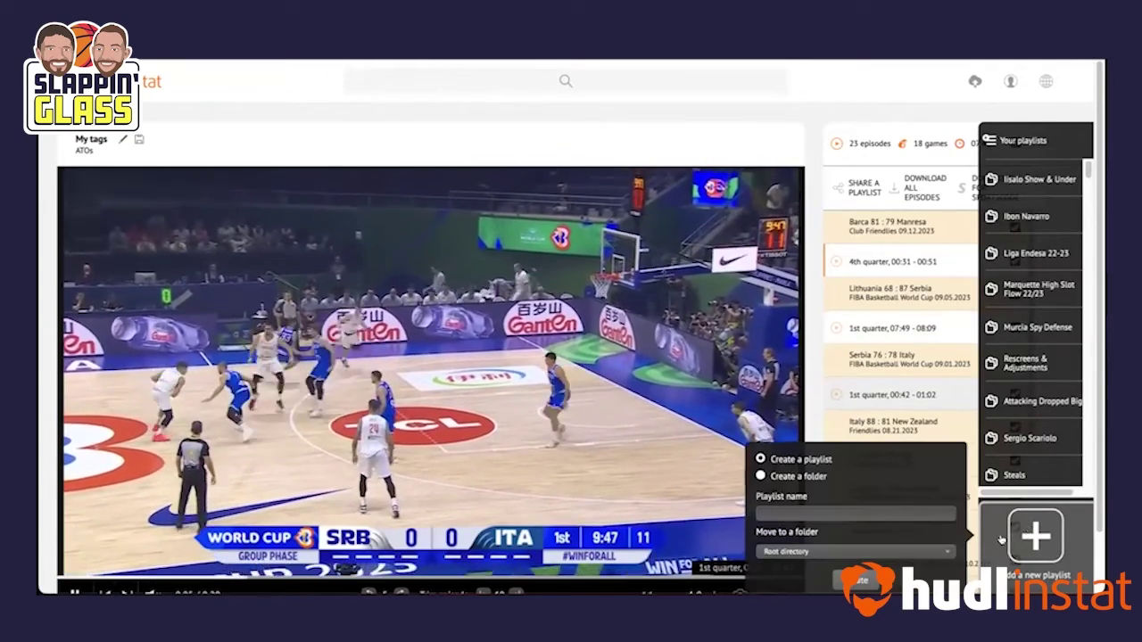
pyautogui.click(761, 476)
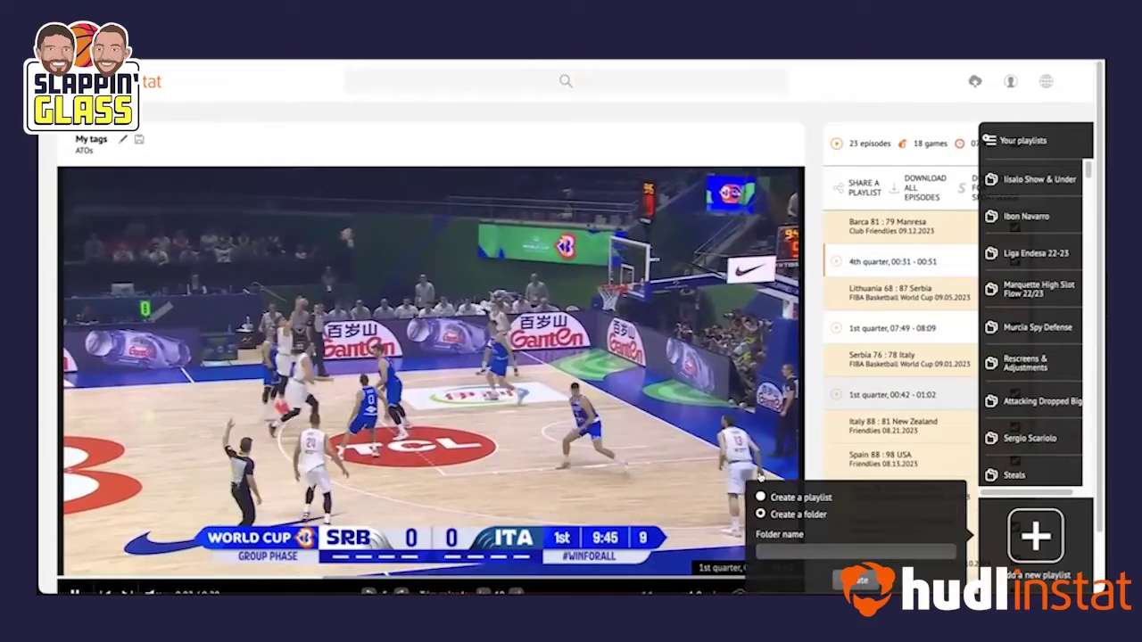
pyautogui.click(776, 549)
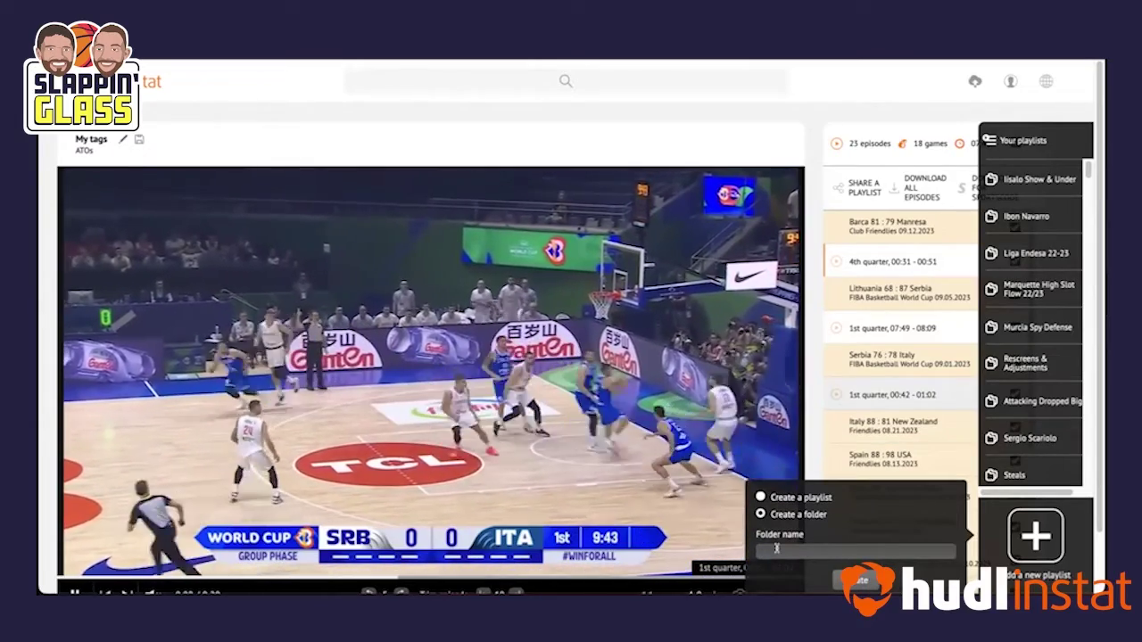
pyautogui.write('ATOs')
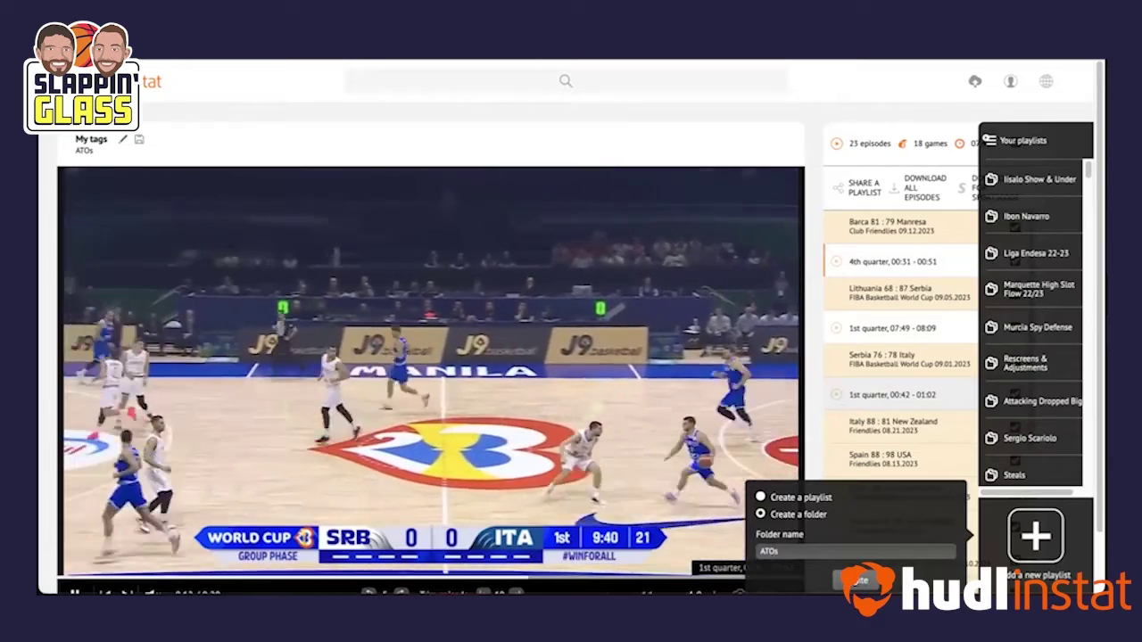
pyautogui.press('Return')
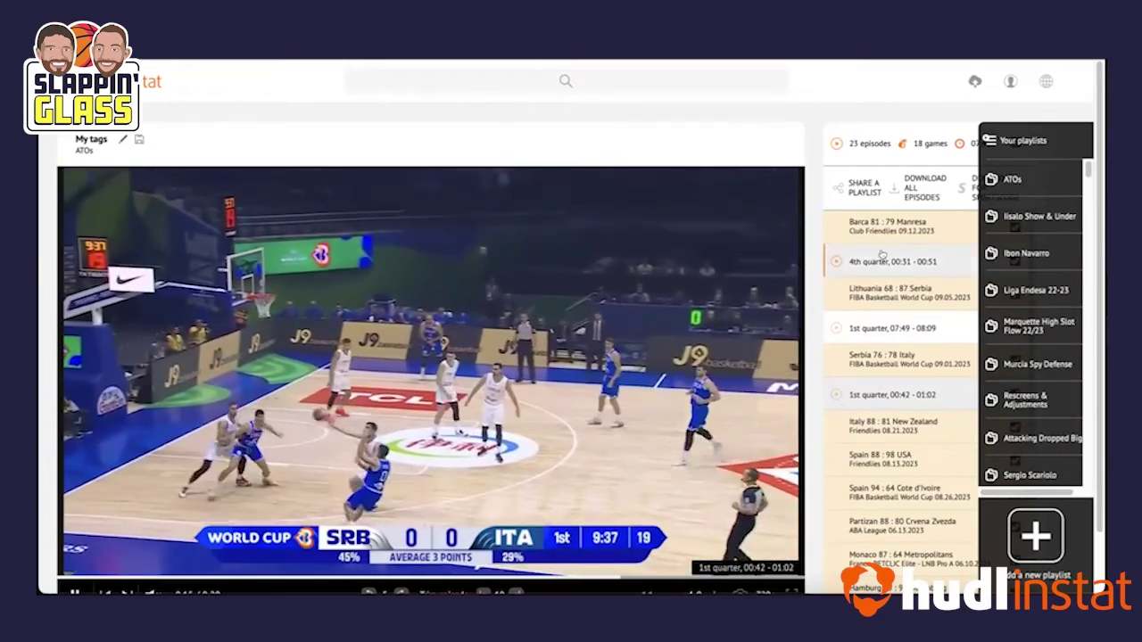
pyautogui.moveTo(881, 256); pyautogui.dragTo(997, 177)
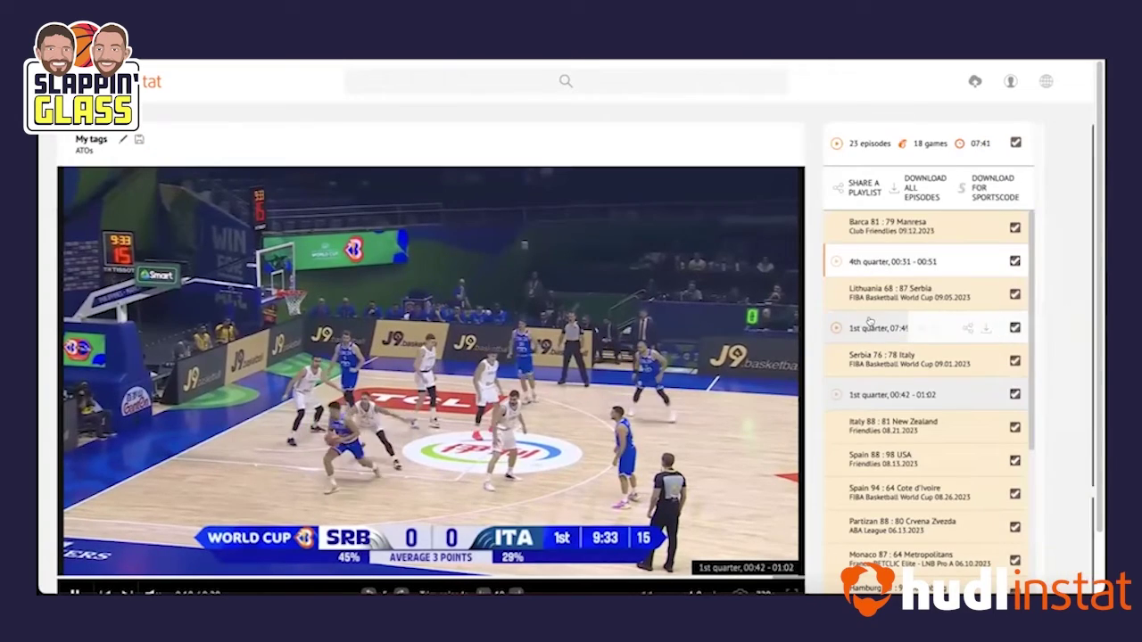
pyautogui.moveTo(870, 323); pyautogui.dragTo(1010, 178)
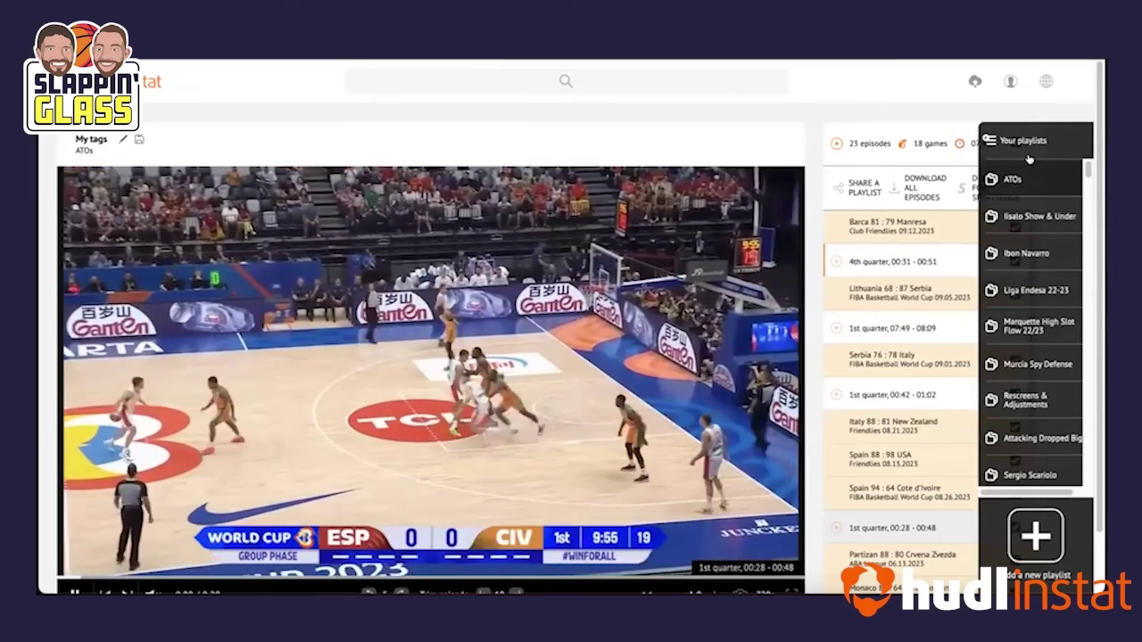
# Open the My Playlists page from the profile menu
pyautogui.click(1011, 82)
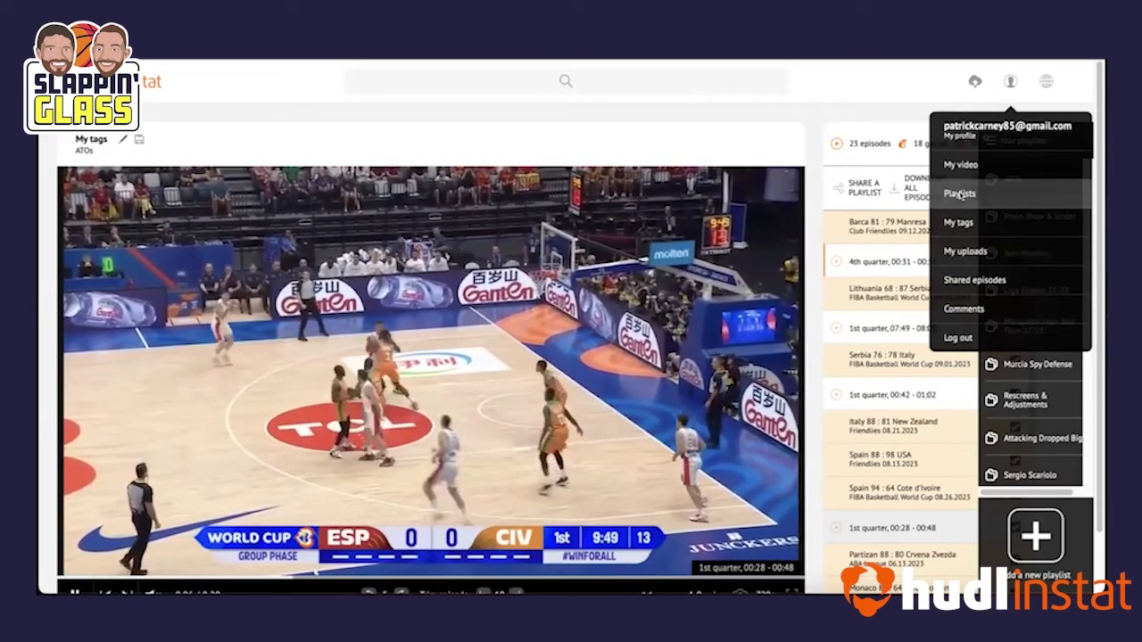
pyautogui.click(959, 193)
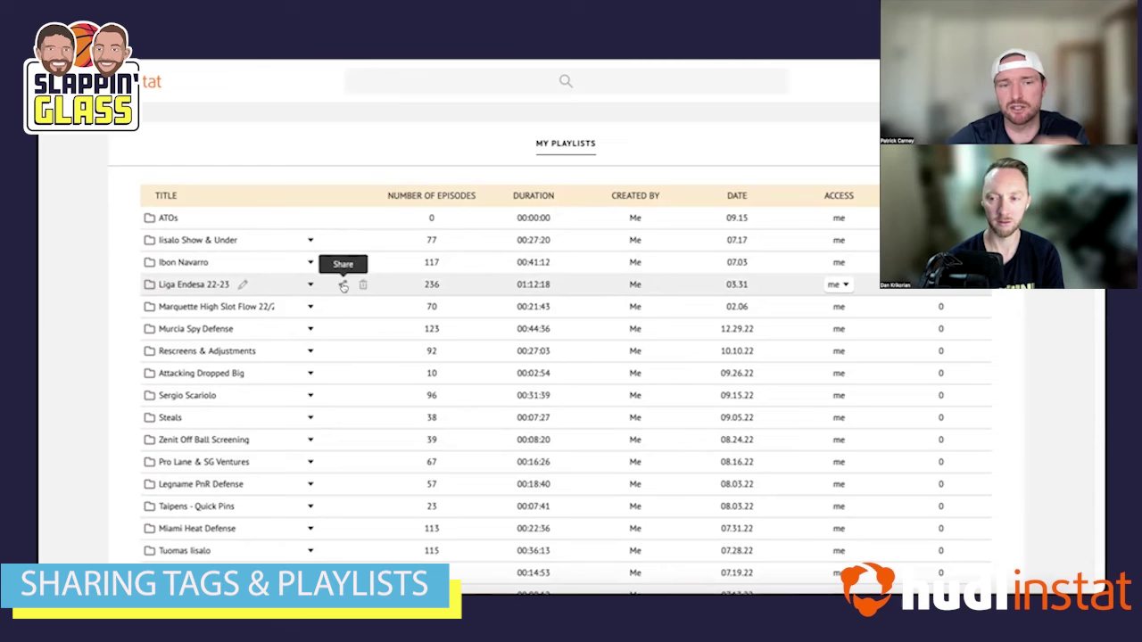
# Share the Liga Endesa 22-23 playlist with a contact with reading access
pyautogui.click(344, 286)
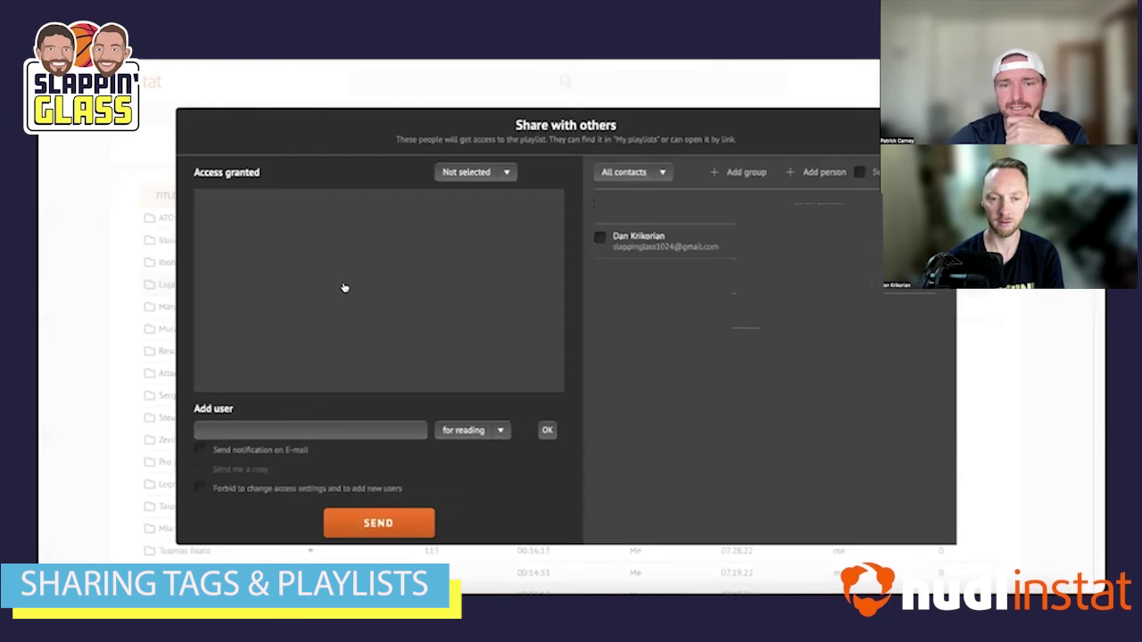
pyautogui.click(600, 237)
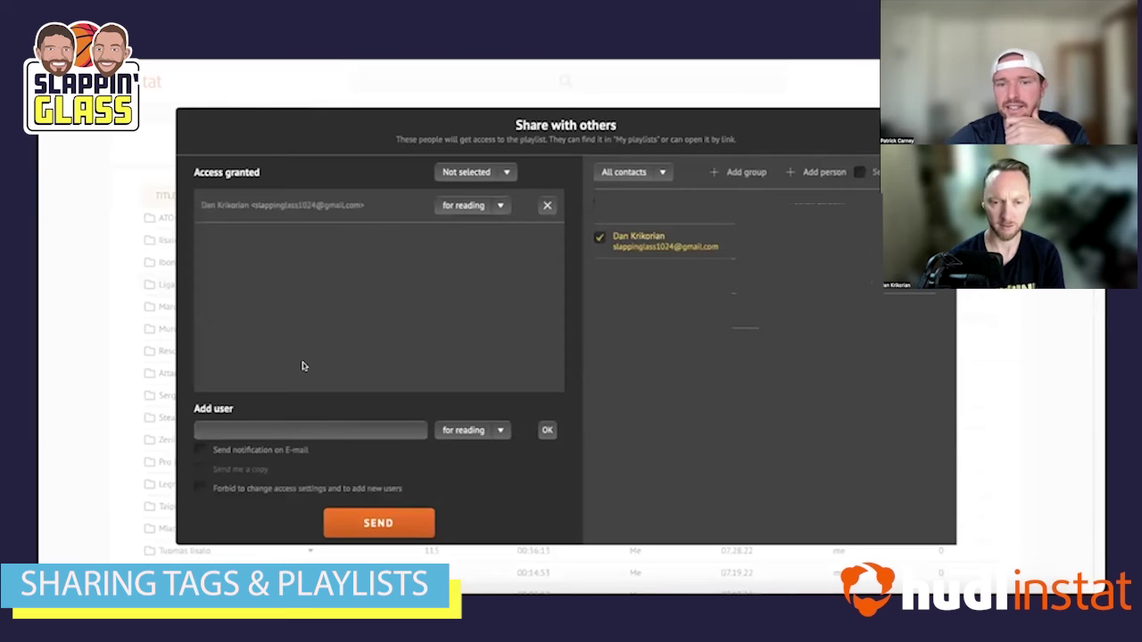